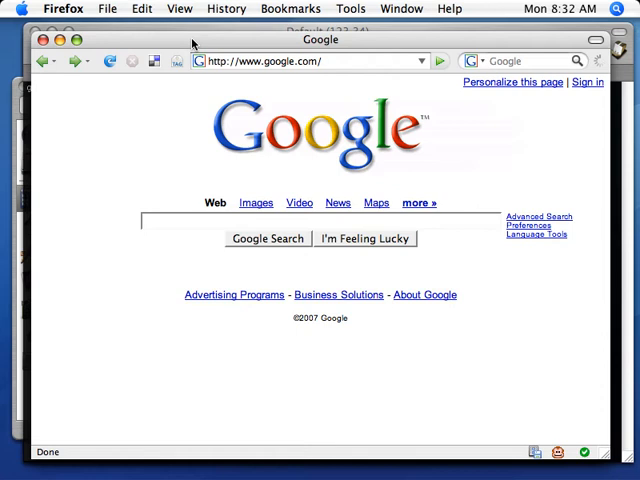
Step: Navigate Firefox to rubyforge.org/projects/cruisecontrolrb, replacing the Google address
click(253, 61)
key(super+a)
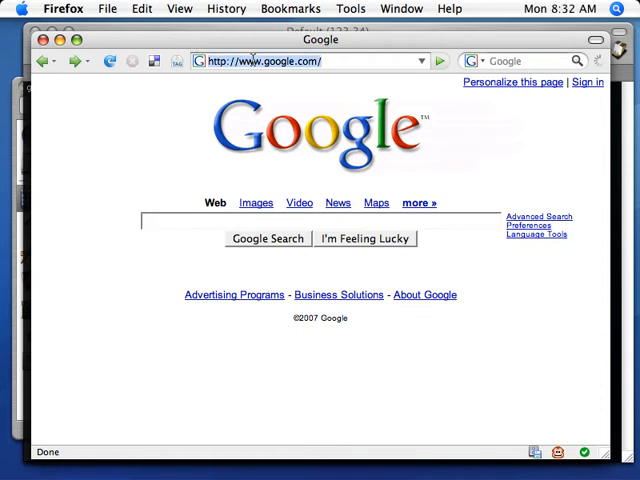
text(rubu)
key(BackSpace)
text(y)
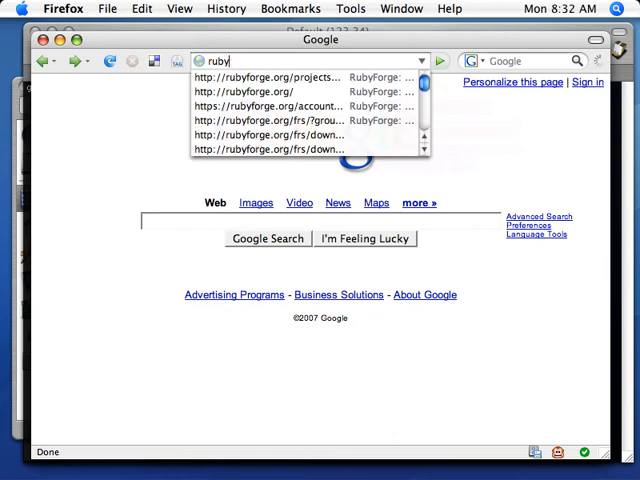
text(forge.org)
text(/projects/c)
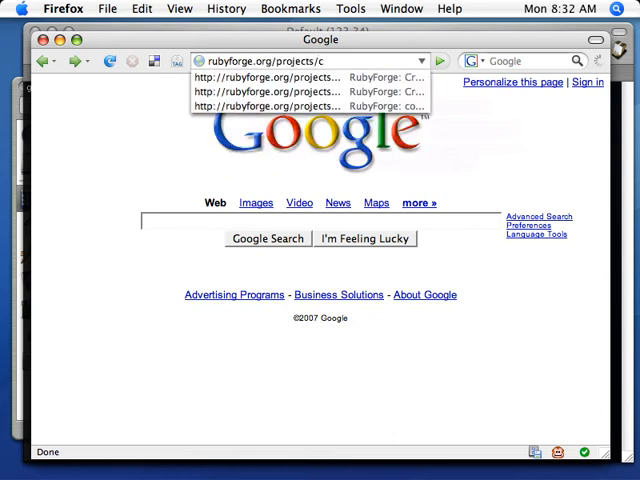
text(ruisecontrol)
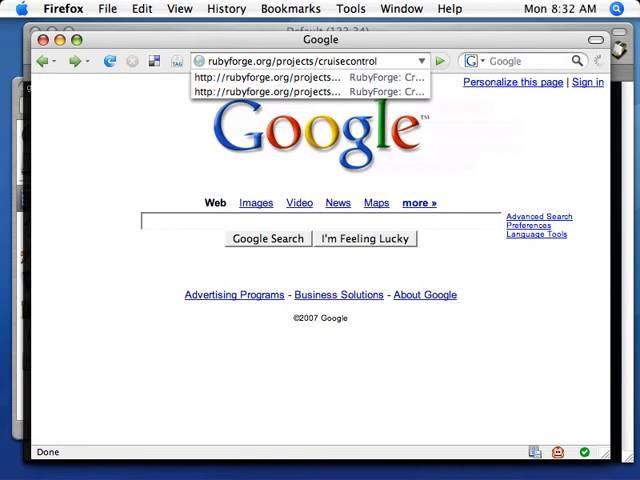
text(rb)
key(Return)
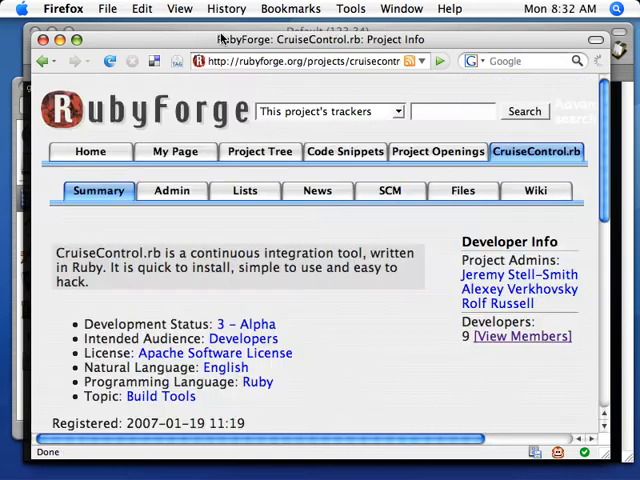
scroll(290, 310, down, 5)
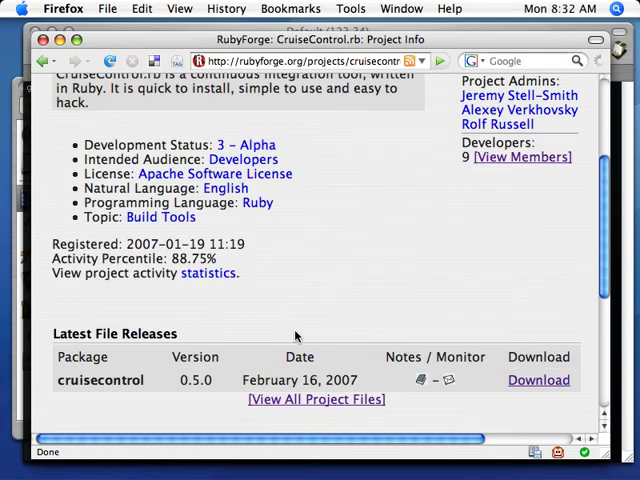
Step: Download cruisecontrolrb-0.5.0.zip from the release list and let StuffIt Expander unpack it
click(538, 379)
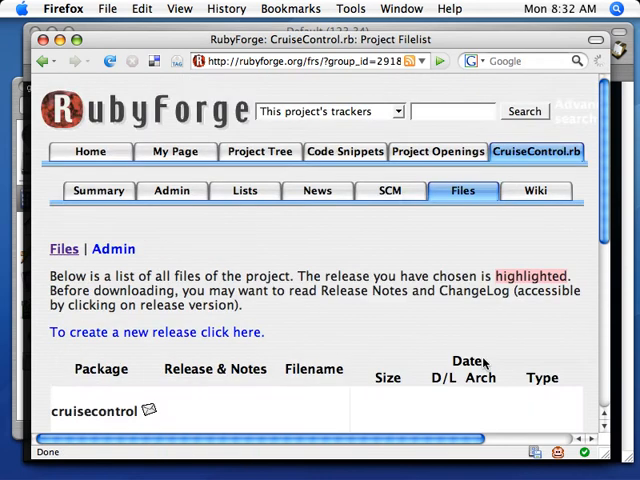
scroll(484, 362, down, 2)
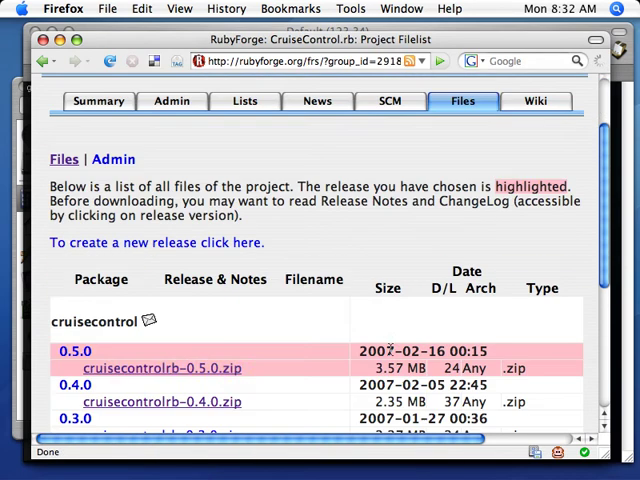
click(165, 370)
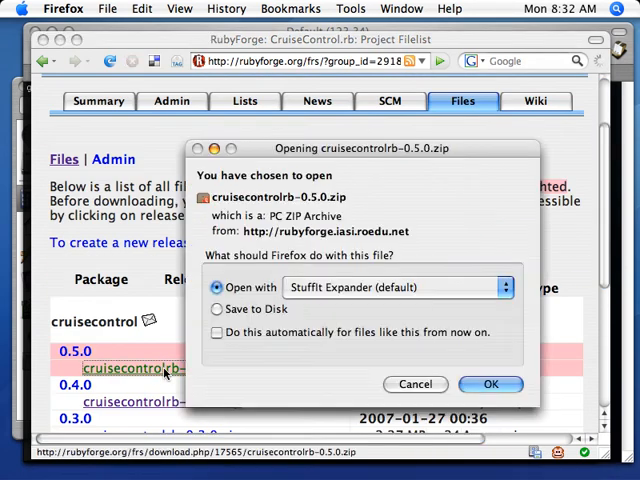
click(491, 384)
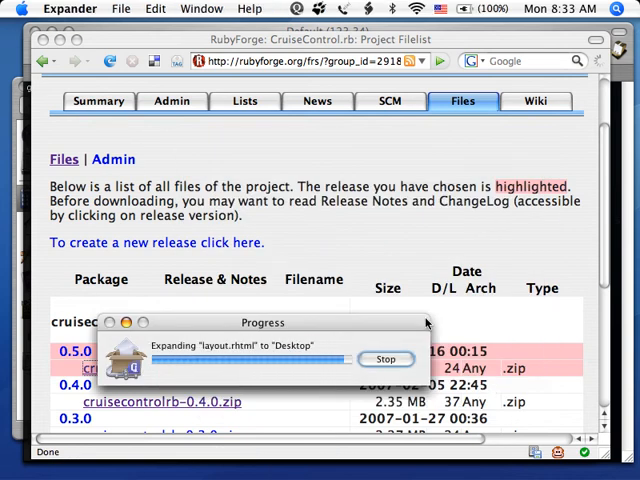
Step: View the expanded cruisecontrolrb-0.5.0 folder in Finder, then bring iTerm to the front
key(super+Tab)
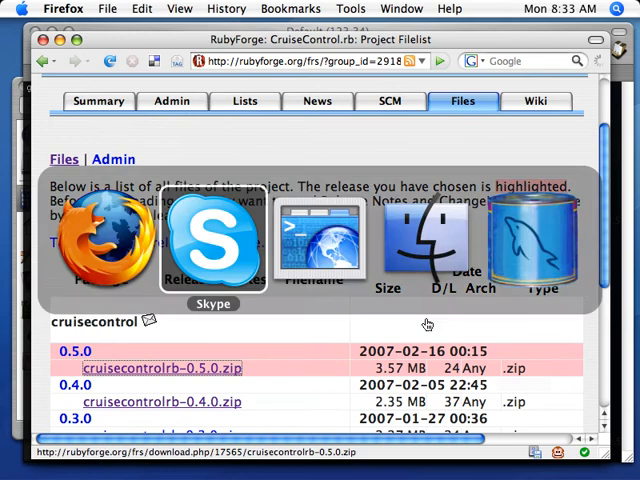
key(super+Tab)
key(super+Tab)
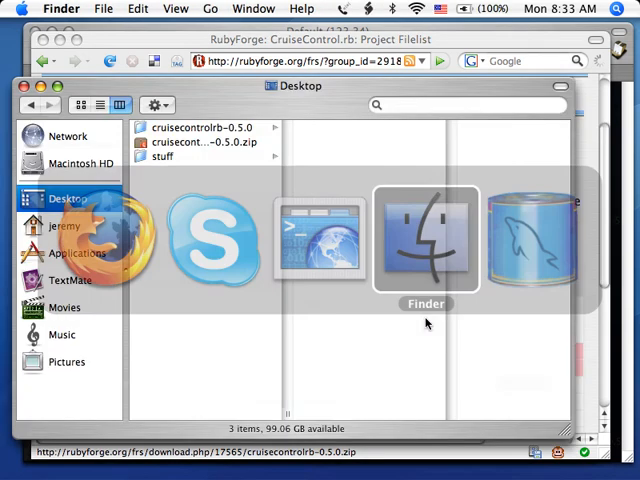
click(200, 127)
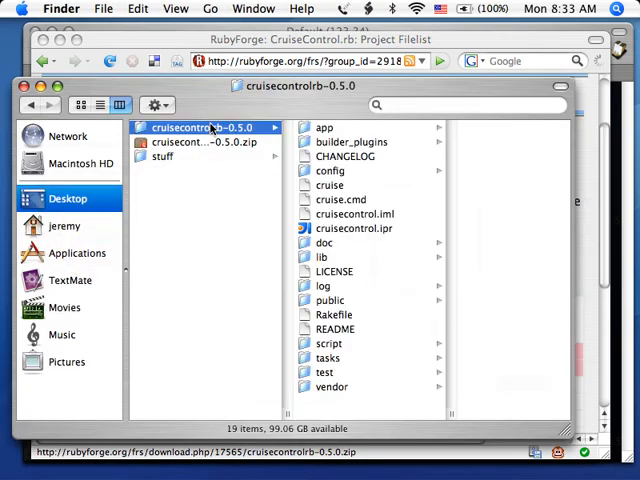
key(super+Tab)
key(super+Tab)
key(super+Tab)
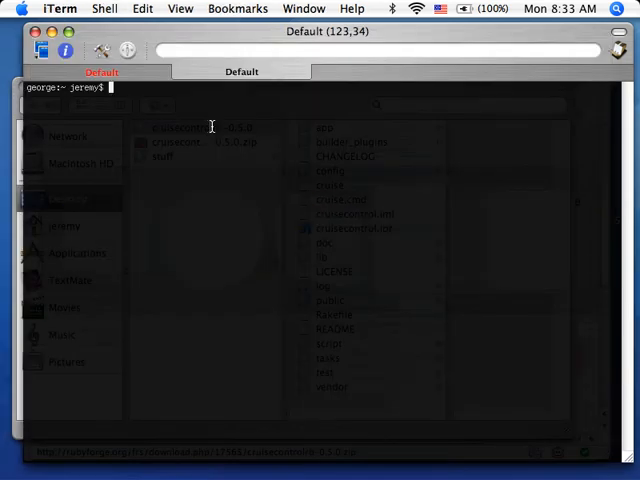
text(cd Desktop/c)
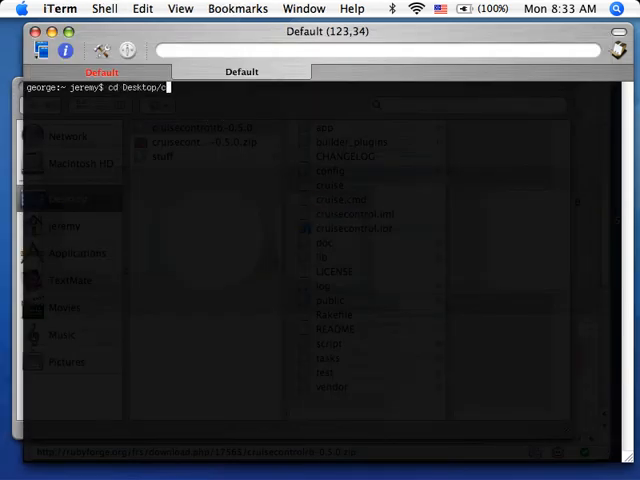
Step: Change into cruisecontrolrb-0.5.0 and compose ./cruise add Shimmer with the svn://rubyforge.org shimmer trunk URL
key(Tab)
key(Return)
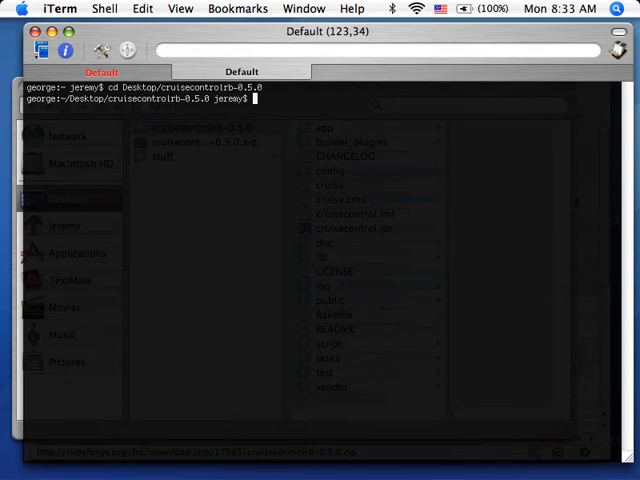
text(./)
text(cruise st)
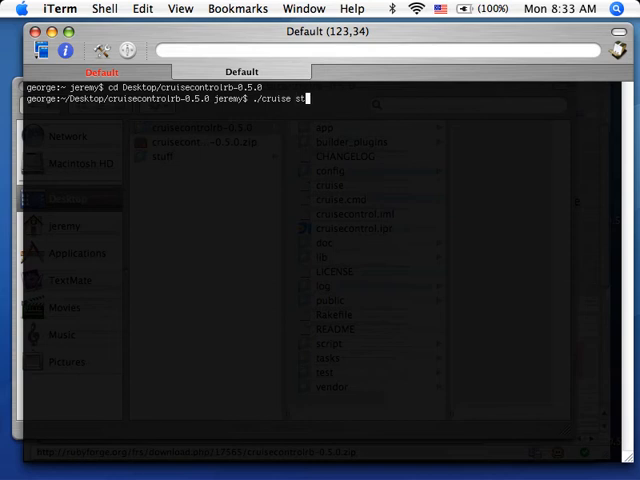
key(BackSpace)
key(BackSpace)
text(add )
text(Shimm)
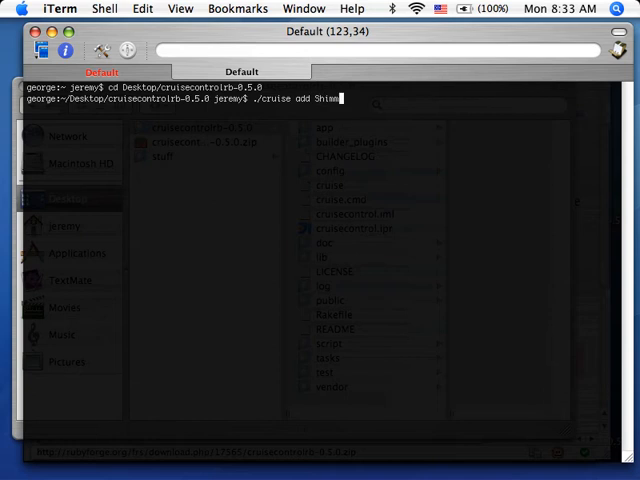
text(er)
text( s)
text(vn://)
key(BackSpace)
key(BackSpace)
key(BackSpace)
key(BackSpace)
key(BackSpace)
key(BackSpace)
text(-u )
text(svn:/)
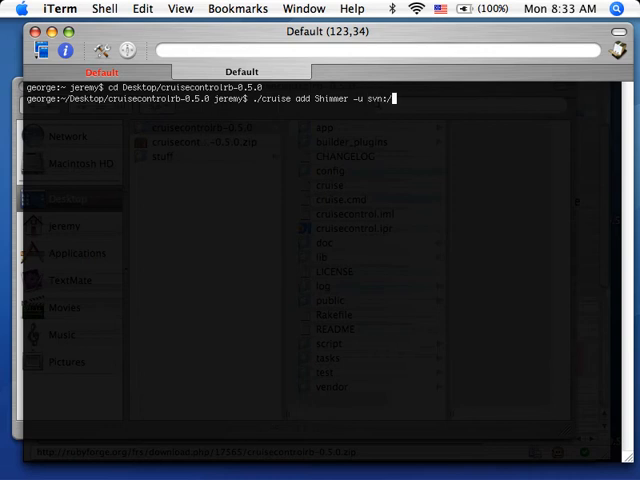
text(/rubyforge.org)
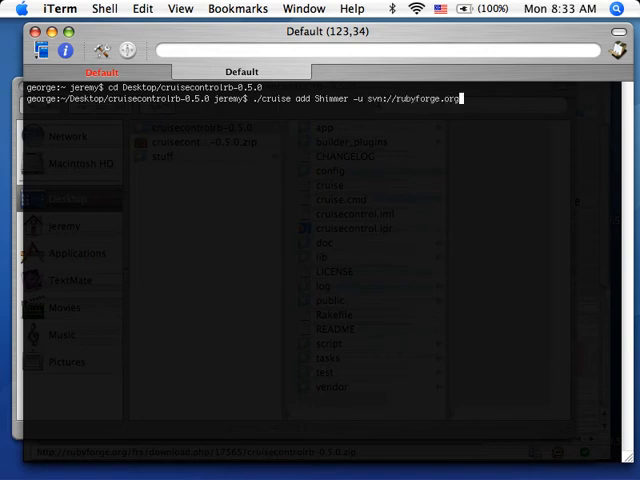
text(/var/svn/)
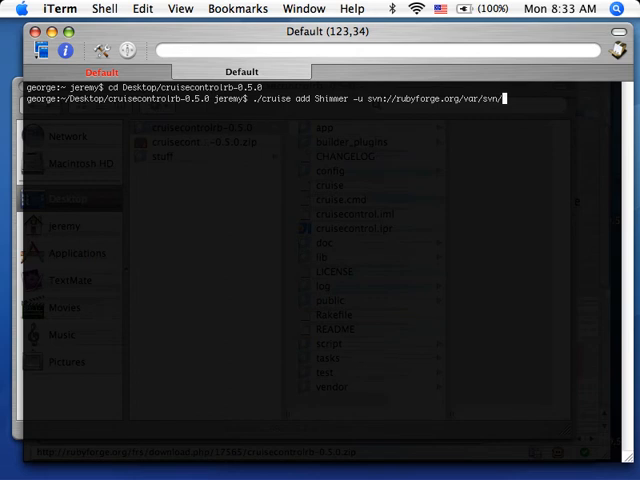
text(shimmer/)
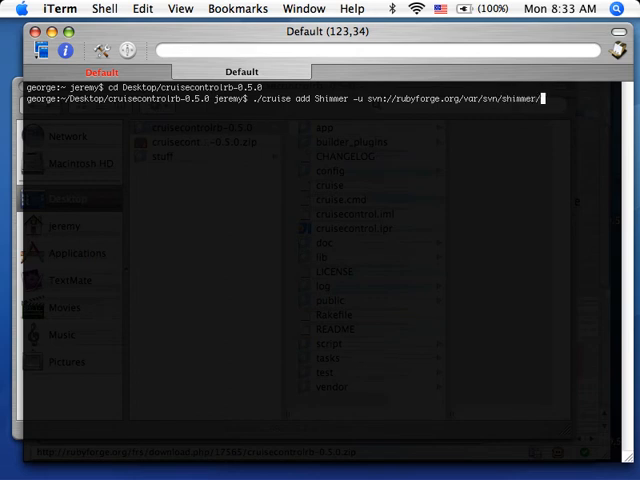
text(trunk/shim)
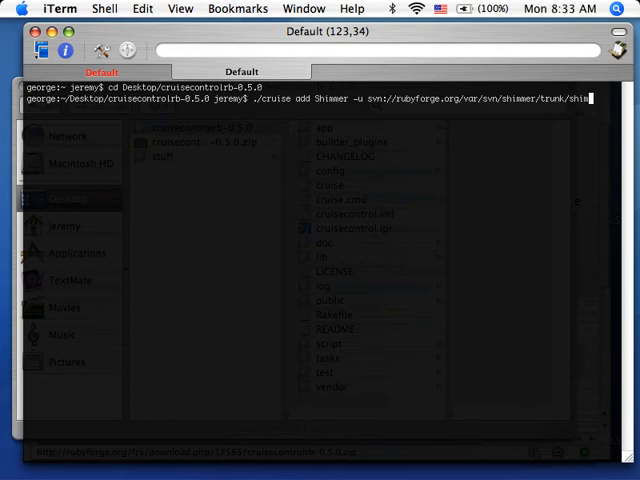
text(mer)
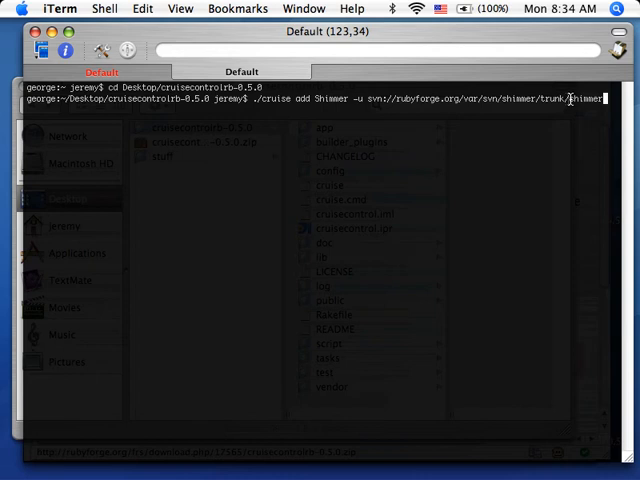
Step: Review the shimmer/trunk/shimmer parts of the repository URL and run the add command
double_click(575, 98)
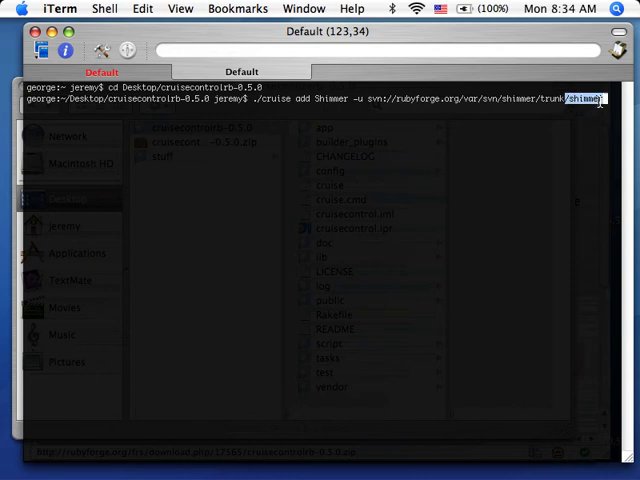
double_click(548, 98)
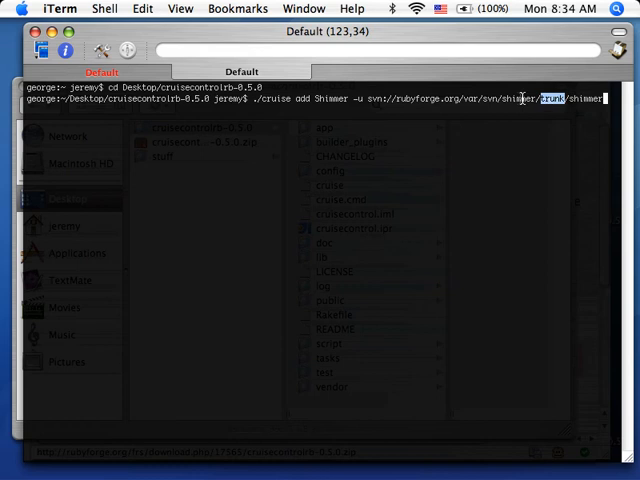
double_click(518, 98)
double_click(555, 98)
key(Return)
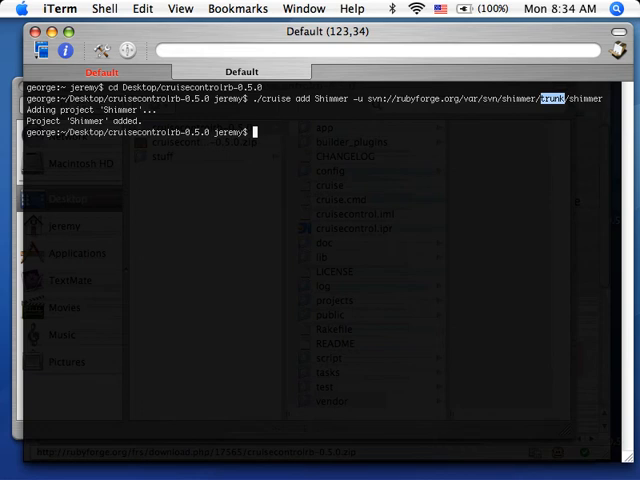
text(./cruise)
text( start)
Step: Run ./cruise start, noting the server on 0.0.0.0:3333 and build 36 FAILED, then bring Firefox forward
key(Return)
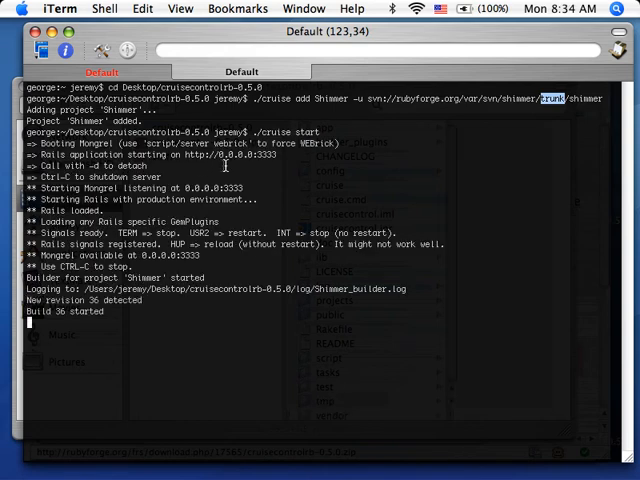
drag(220, 154, 283, 155)
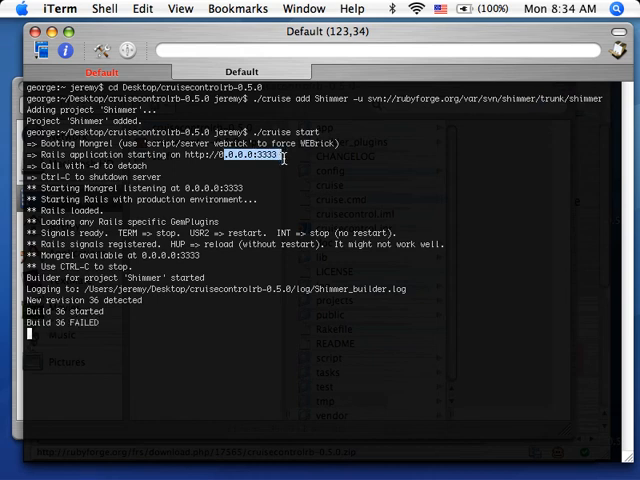
click(75, 323)
double_click(75, 323)
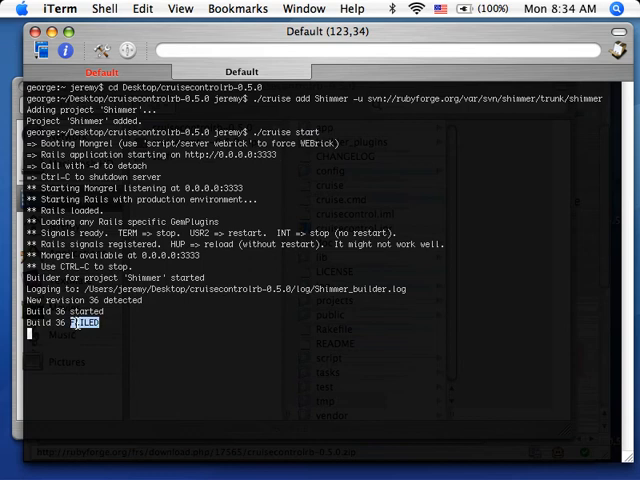
key(super+Tab)
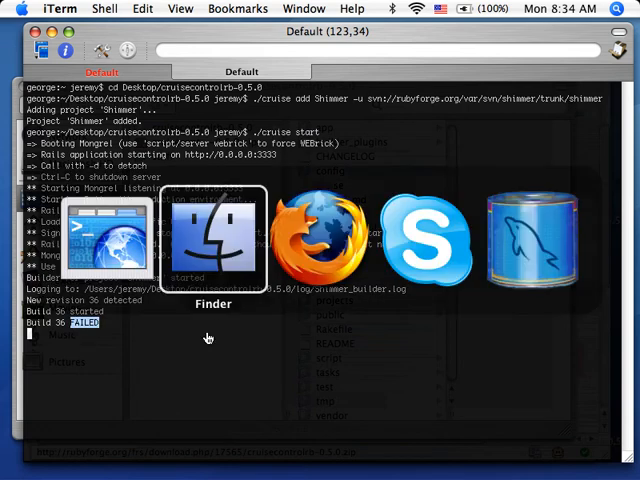
key(super+Tab)
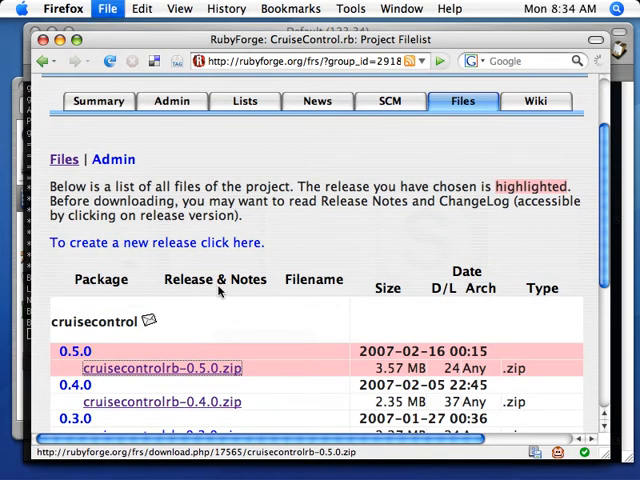
Step: Load the CruiseControl.rb dashboard at localhost:3333
key(super+l)
text(crui)
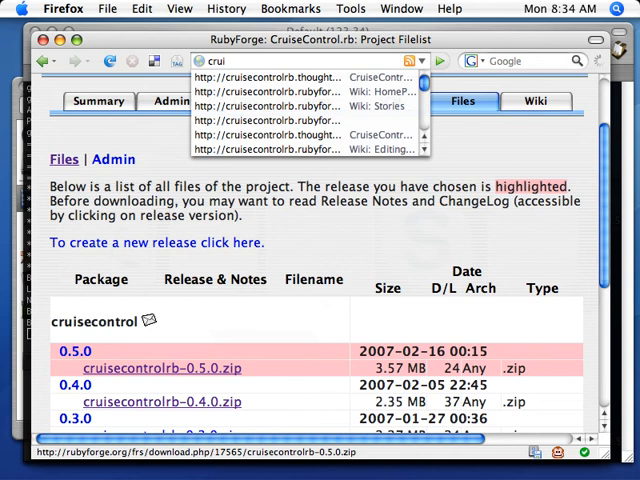
key(BackSpace)
key(BackSpace)
key(BackSpace)
text(l)
key(BackSpace)
key(BackSpace)
text(local)
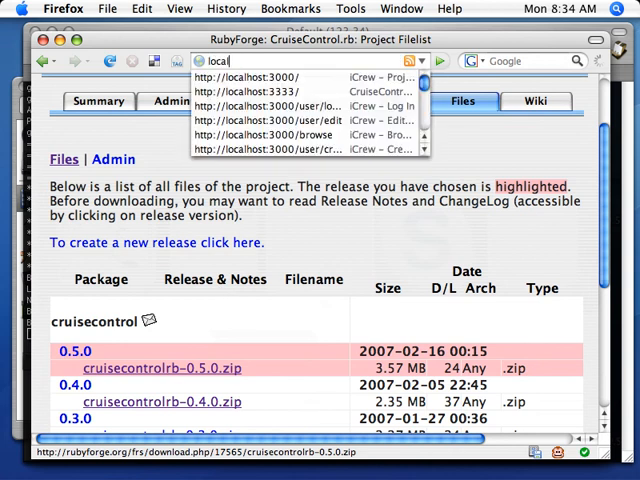
text(host:3333)
key(Return)
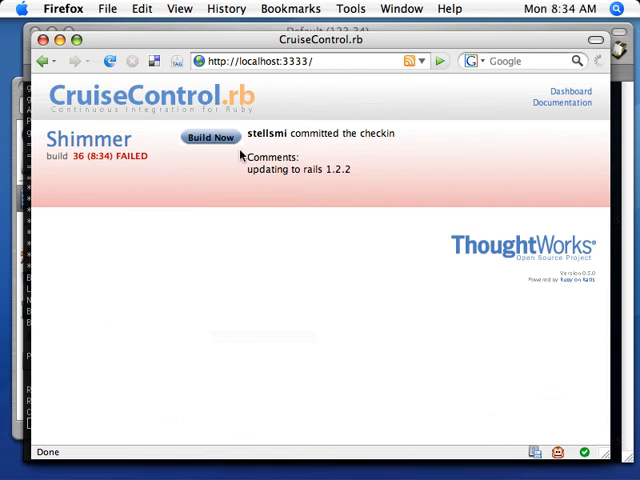
Step: Inspect build 36's log showing the missing config/database.yml error
click(100, 158)
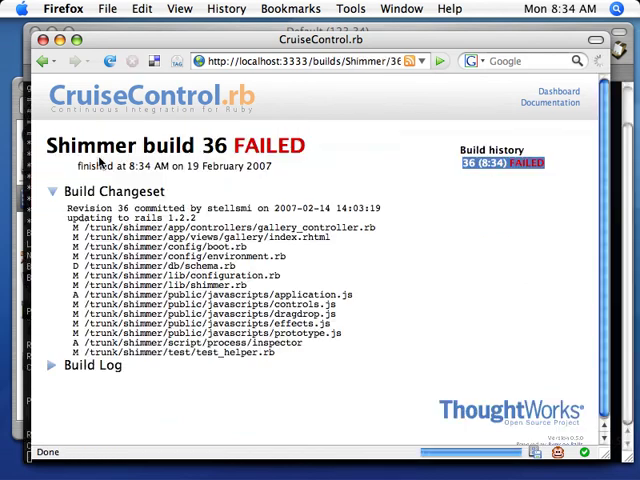
click(93, 366)
scroll(295, 253, down, 5)
scroll(295, 253, down, 5)
scroll(295, 253, down, 3)
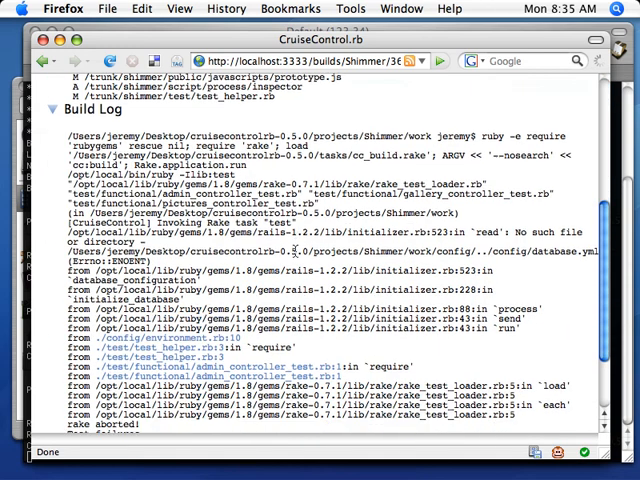
scroll(295, 253, down, 2)
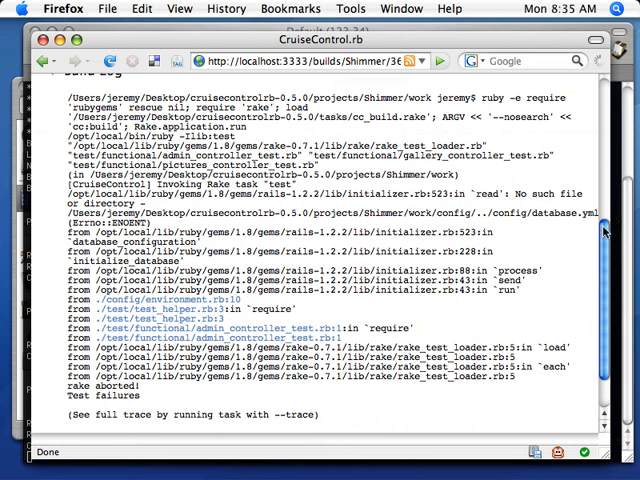
double_click(540, 213)
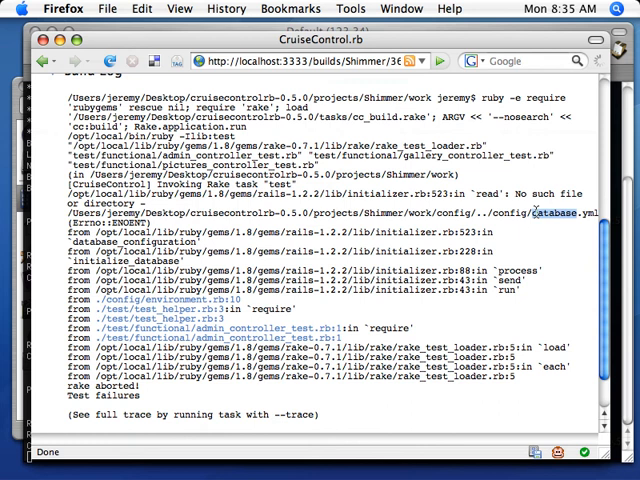
key(super+Tab)
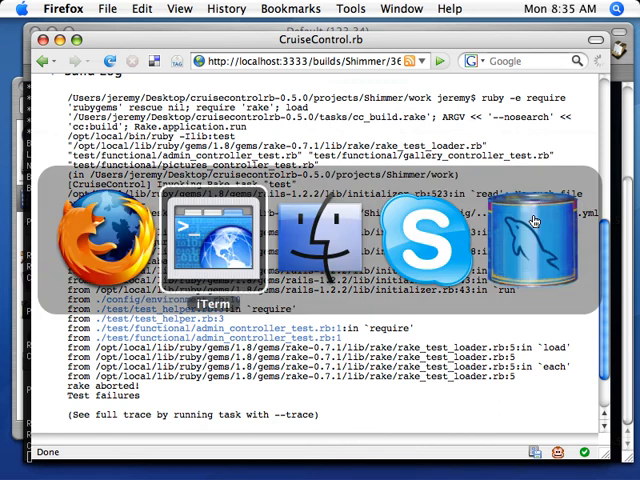
Step: Browse Finder to projects/Shimmer/work/config and select example.database.yml
key(Tab)
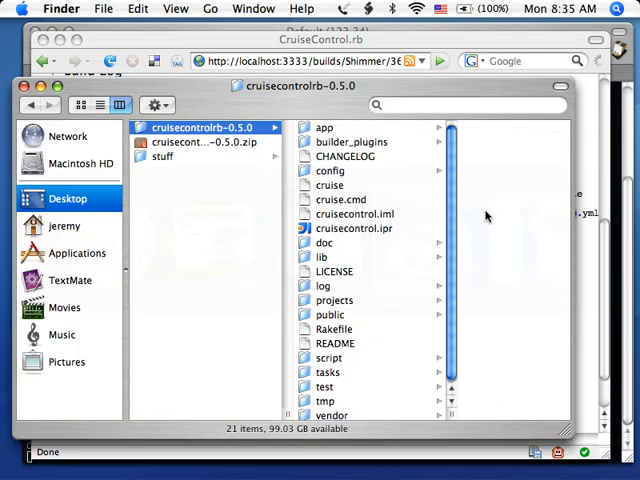
key(Right)
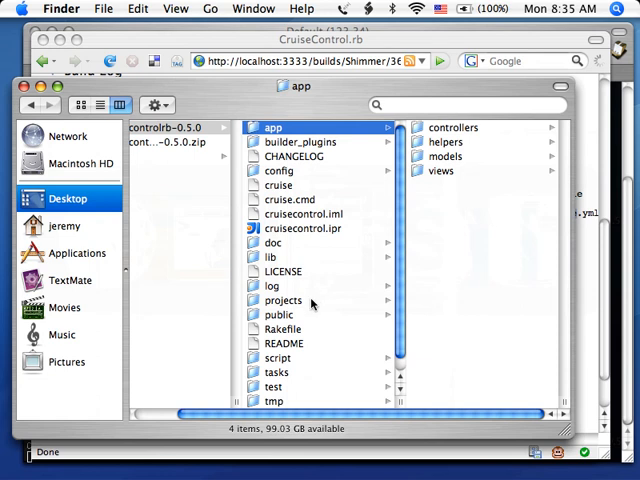
click(311, 303)
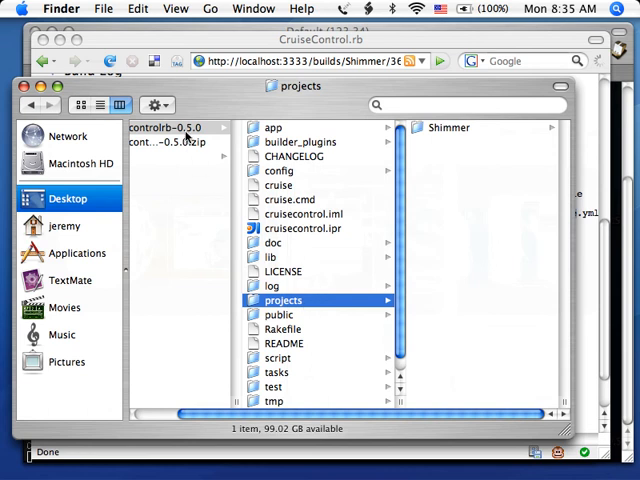
click(448, 127)
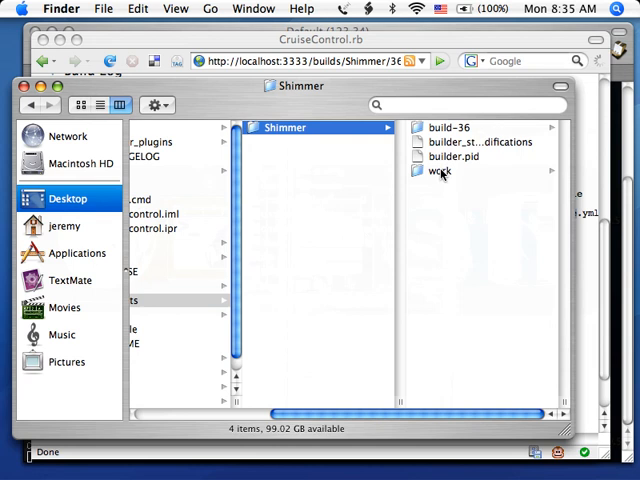
click(441, 172)
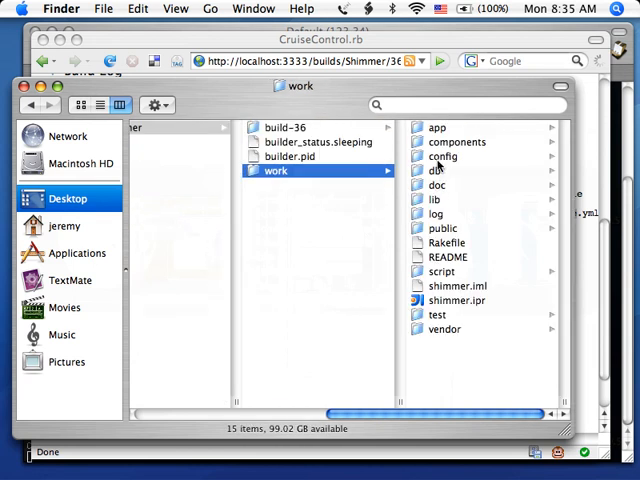
click(440, 157)
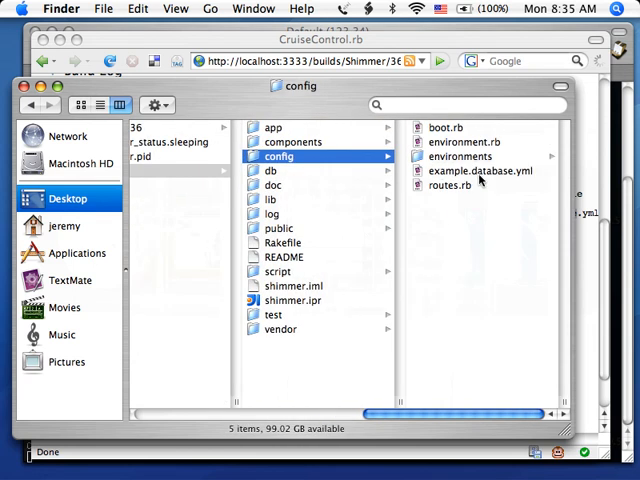
click(480, 171)
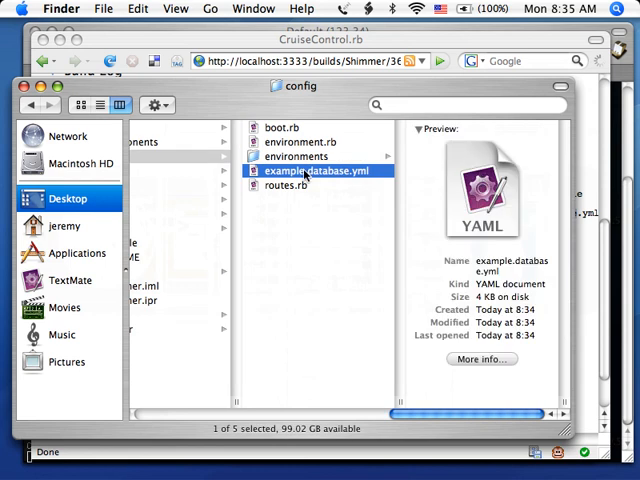
Step: Duplicate example.database.yml, rename the copy to database.yml and open it in TextMate
drag(305, 174, 308, 222)
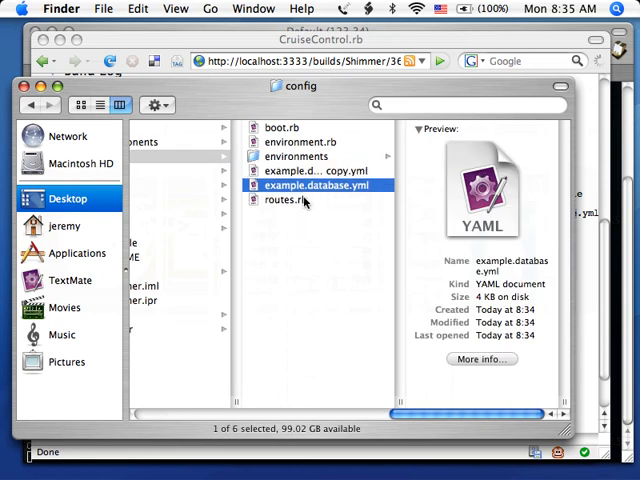
right_click(300, 171)
key(Escape)
click(295, 172)
click(296, 175)
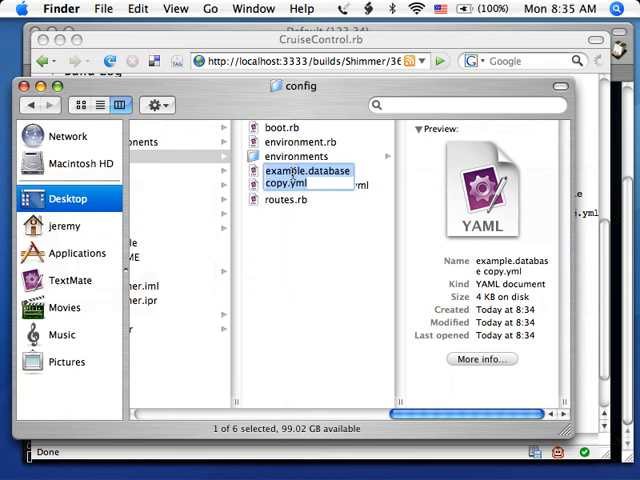
key(Delete)
key(Delete)
key(Delete)
key(Delete)
key(Delete)
key(Delete)
key(Delete)
key(Delete)
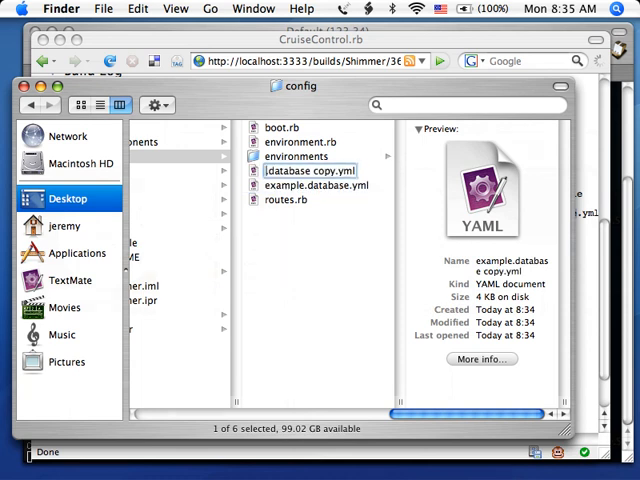
key(Right)
key(Right)
key(Right)
key(Delete)
key(Delete)
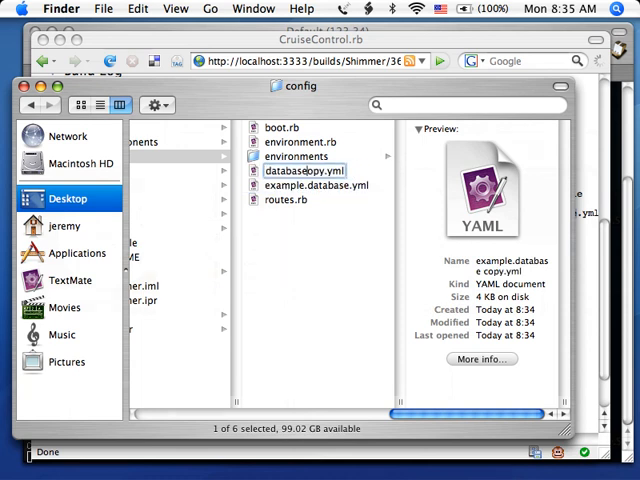
key(Delete)
key(Delete)
key(Delete)
key(Return)
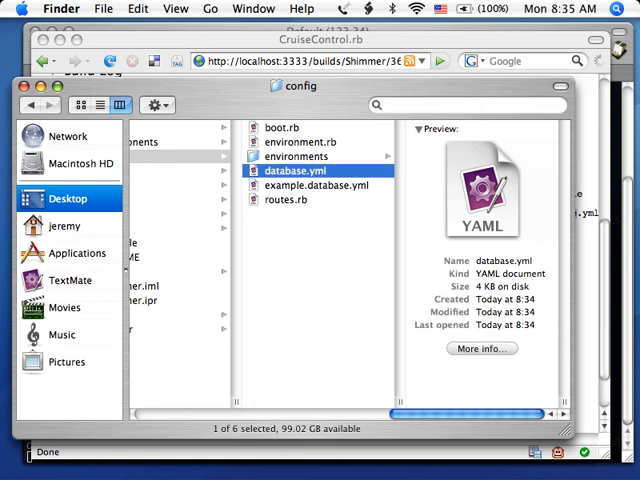
double_click(294, 170)
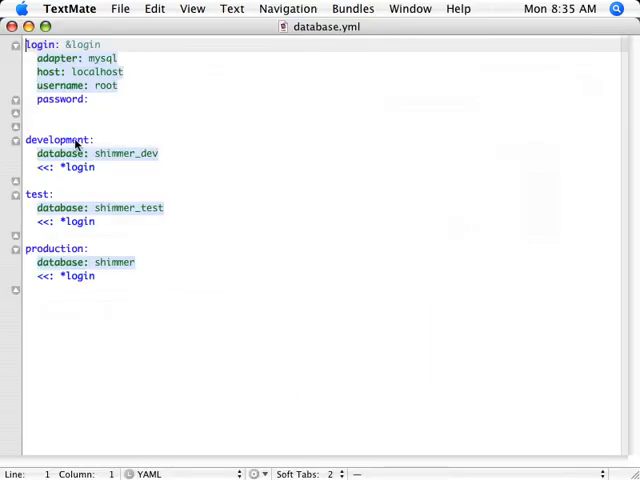
Step: Check that database.yml's test environment uses shimmer_test, then bring YourSQL forward
click(127, 210)
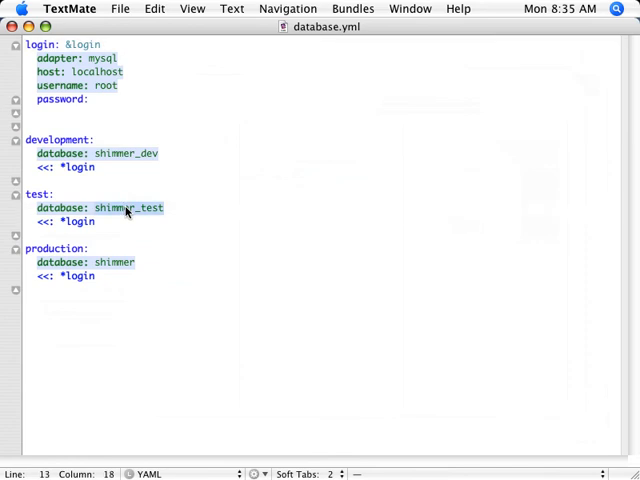
key(super+Tab)
key(Tab)
key(Tab)
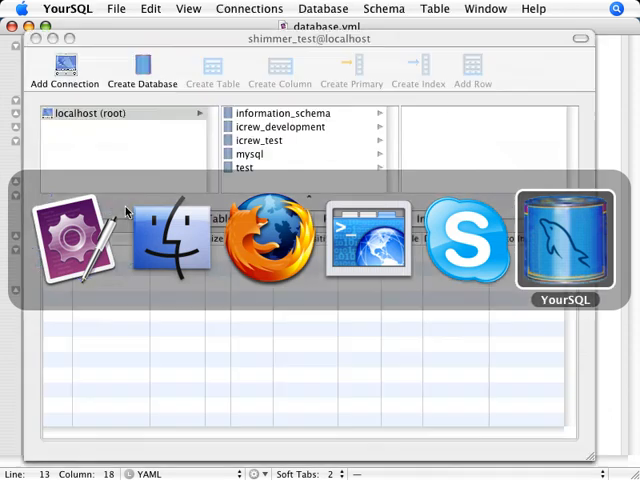
Step: Create a shimmer_test database on localhost in YourSQL and return to Firefox
click(142, 66)
text(shimmer_test)
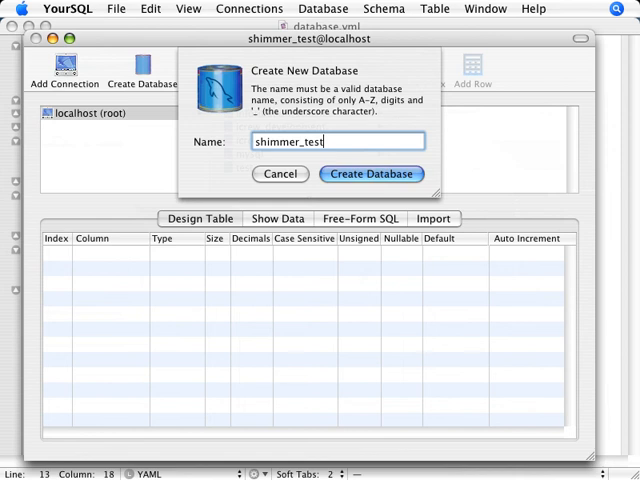
key(Return)
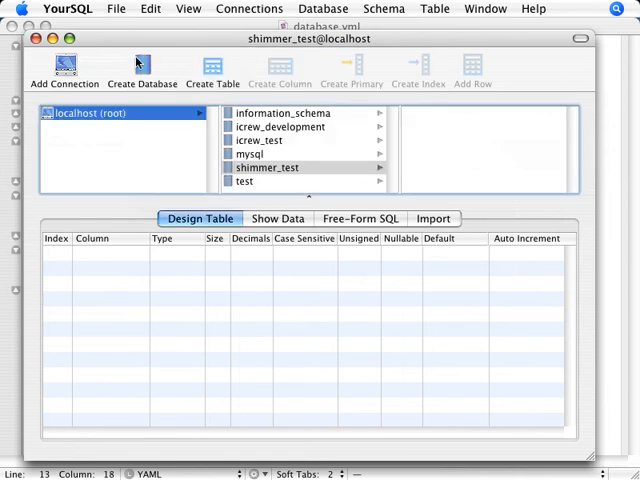
key(super+Tab)
key(Tab)
key(Tab)
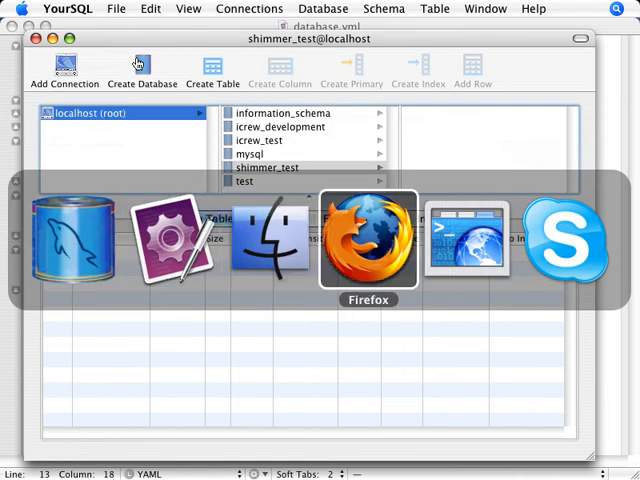
Step: From the dashboard, trigger Build Now for Shimmer and view the resulting build 36.1 page
click(163, 99)
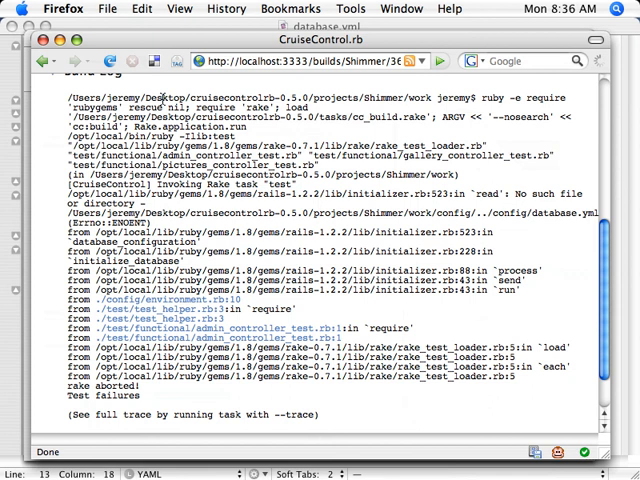
key(super+Left)
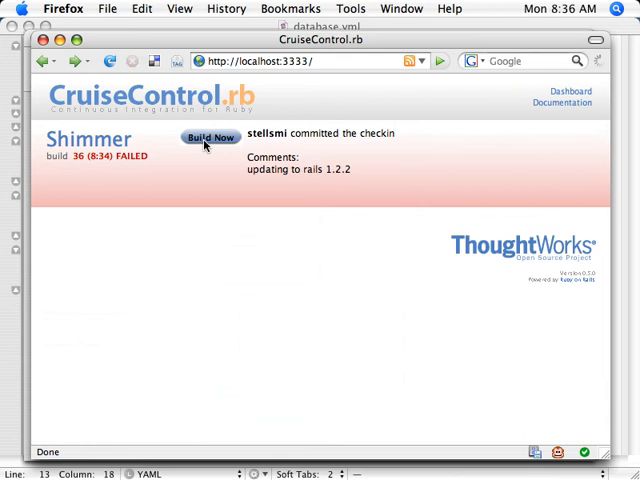
click(204, 143)
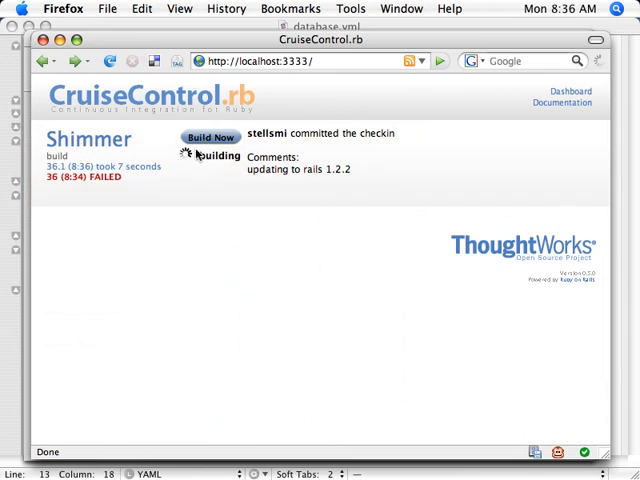
click(138, 168)
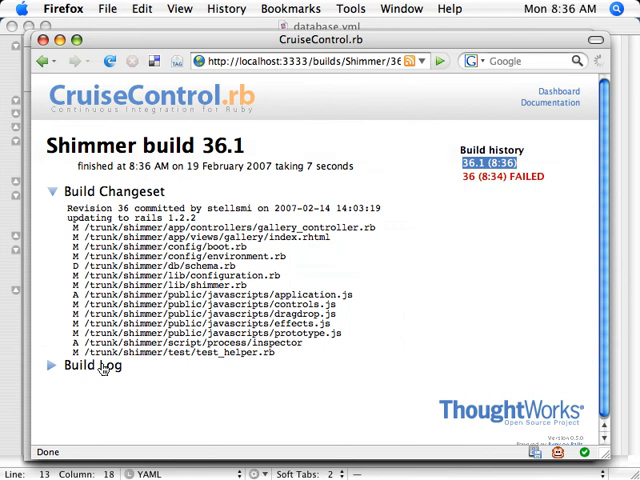
Step: Expand build 36.1's log and highlight the schema migration output (14 tests, 0 failures, 0 errors)
click(93, 365)
scroll(93, 365, down, 2)
scroll(220, 277, down, 5)
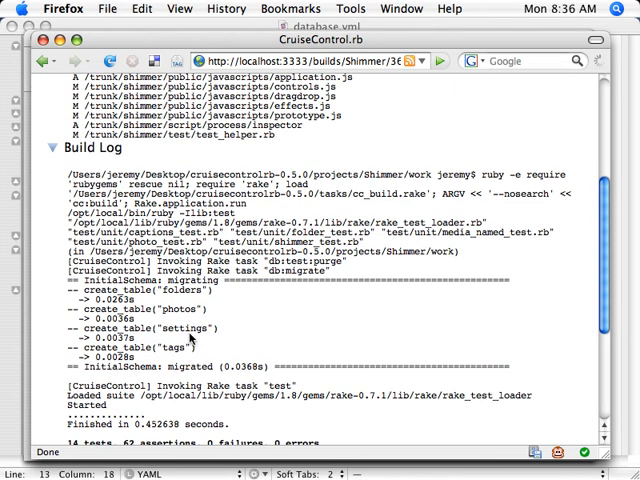
scroll(190, 335, down, 3)
drag(122, 178, 210, 264)
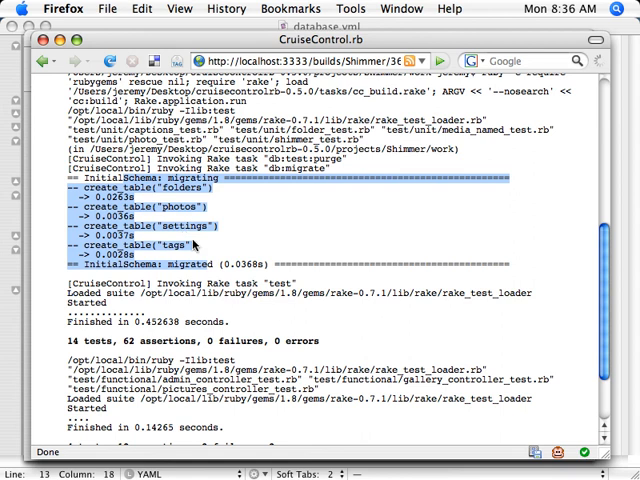
scroll(322, 366, up, 3)
scroll(322, 366, up, 5)
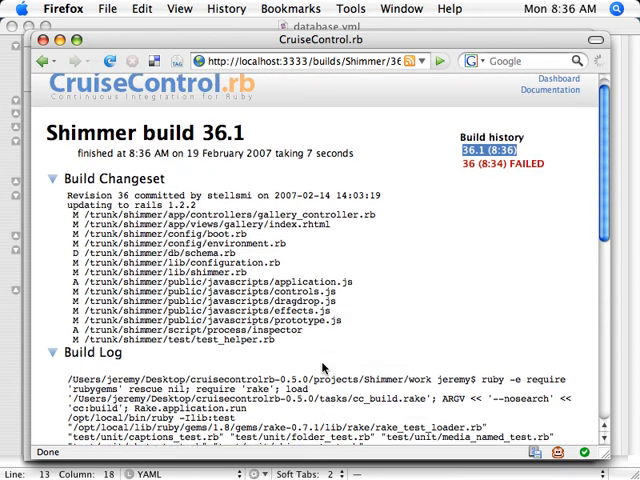
scroll(324, 370, up, 2)
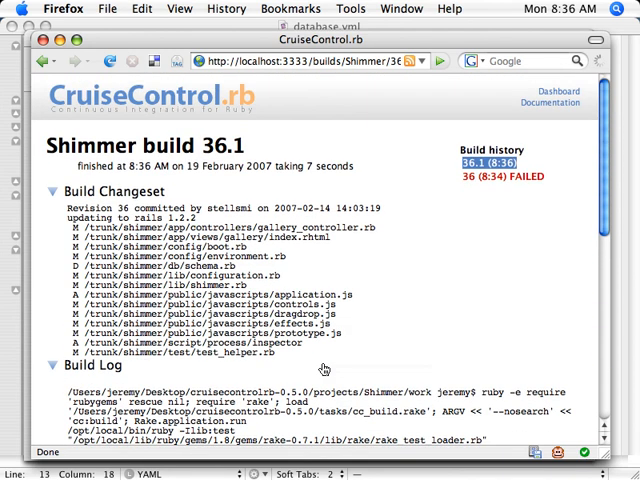